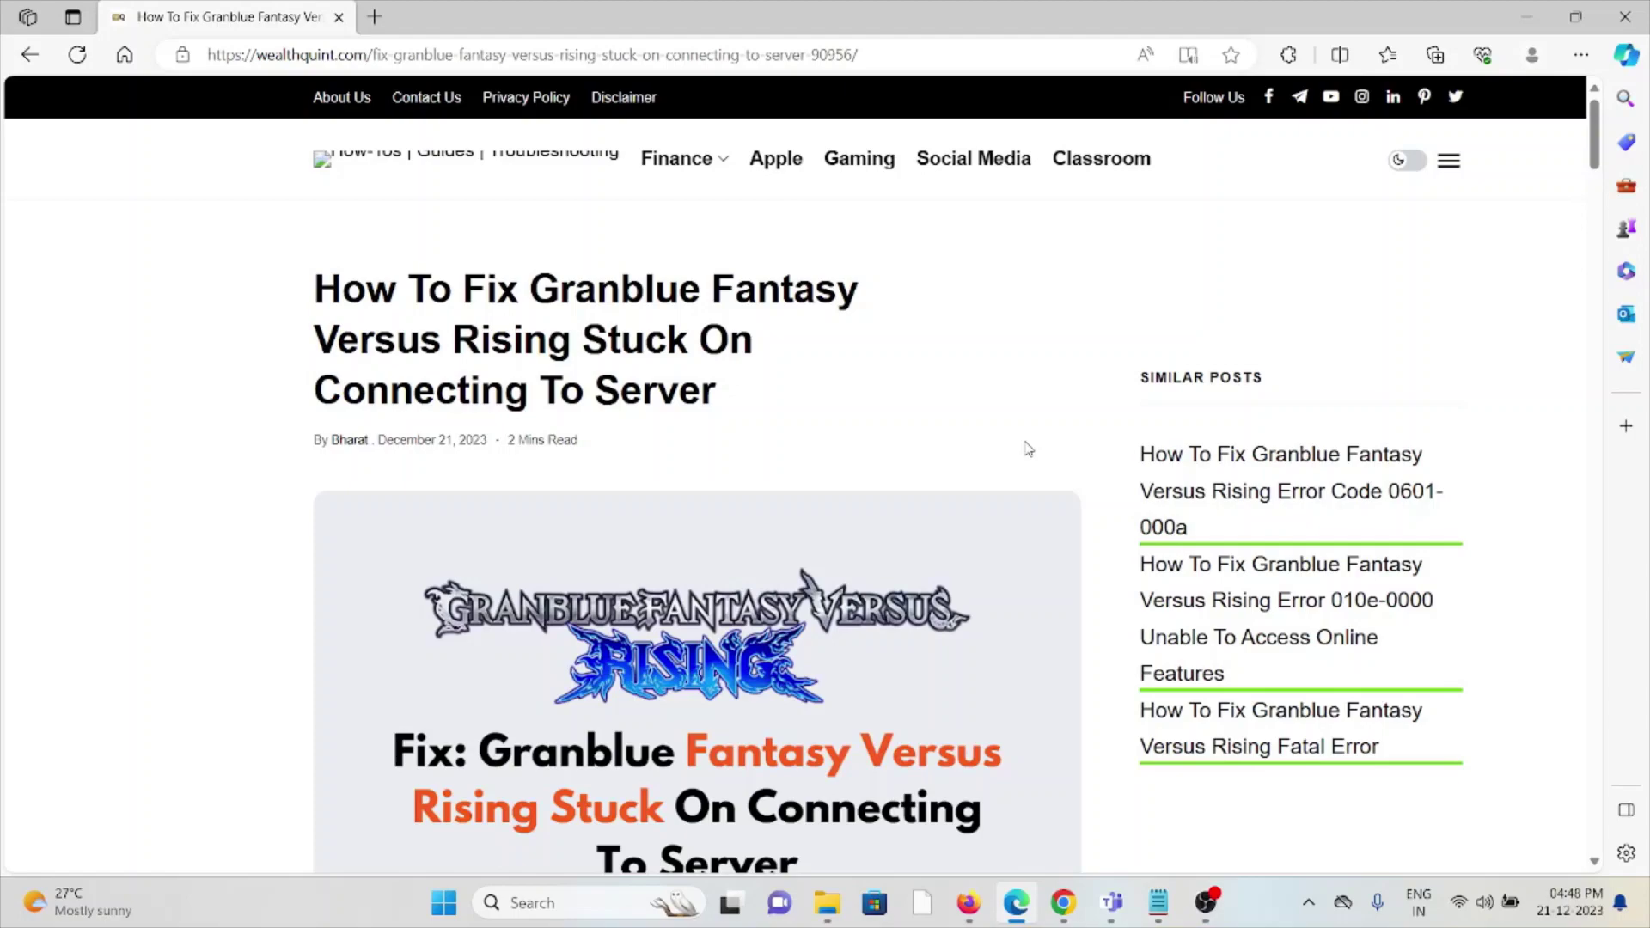
scroll(1017, 361, "down", 5)
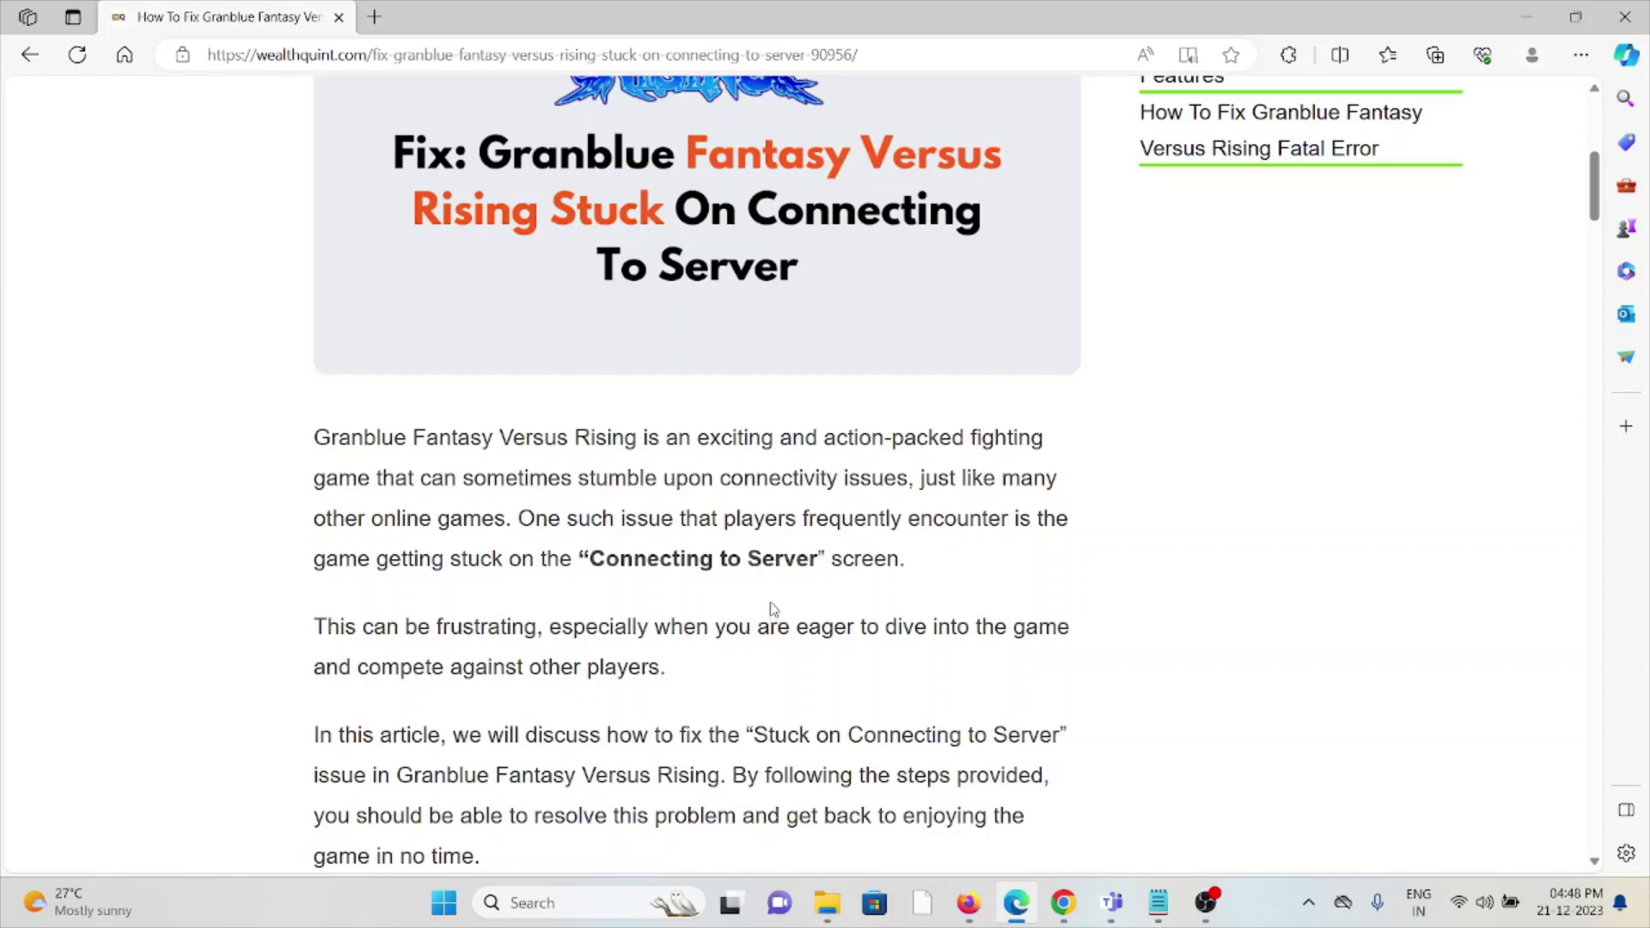
scroll(770, 608, "down", 1)
scroll(772, 609, "down", 1)
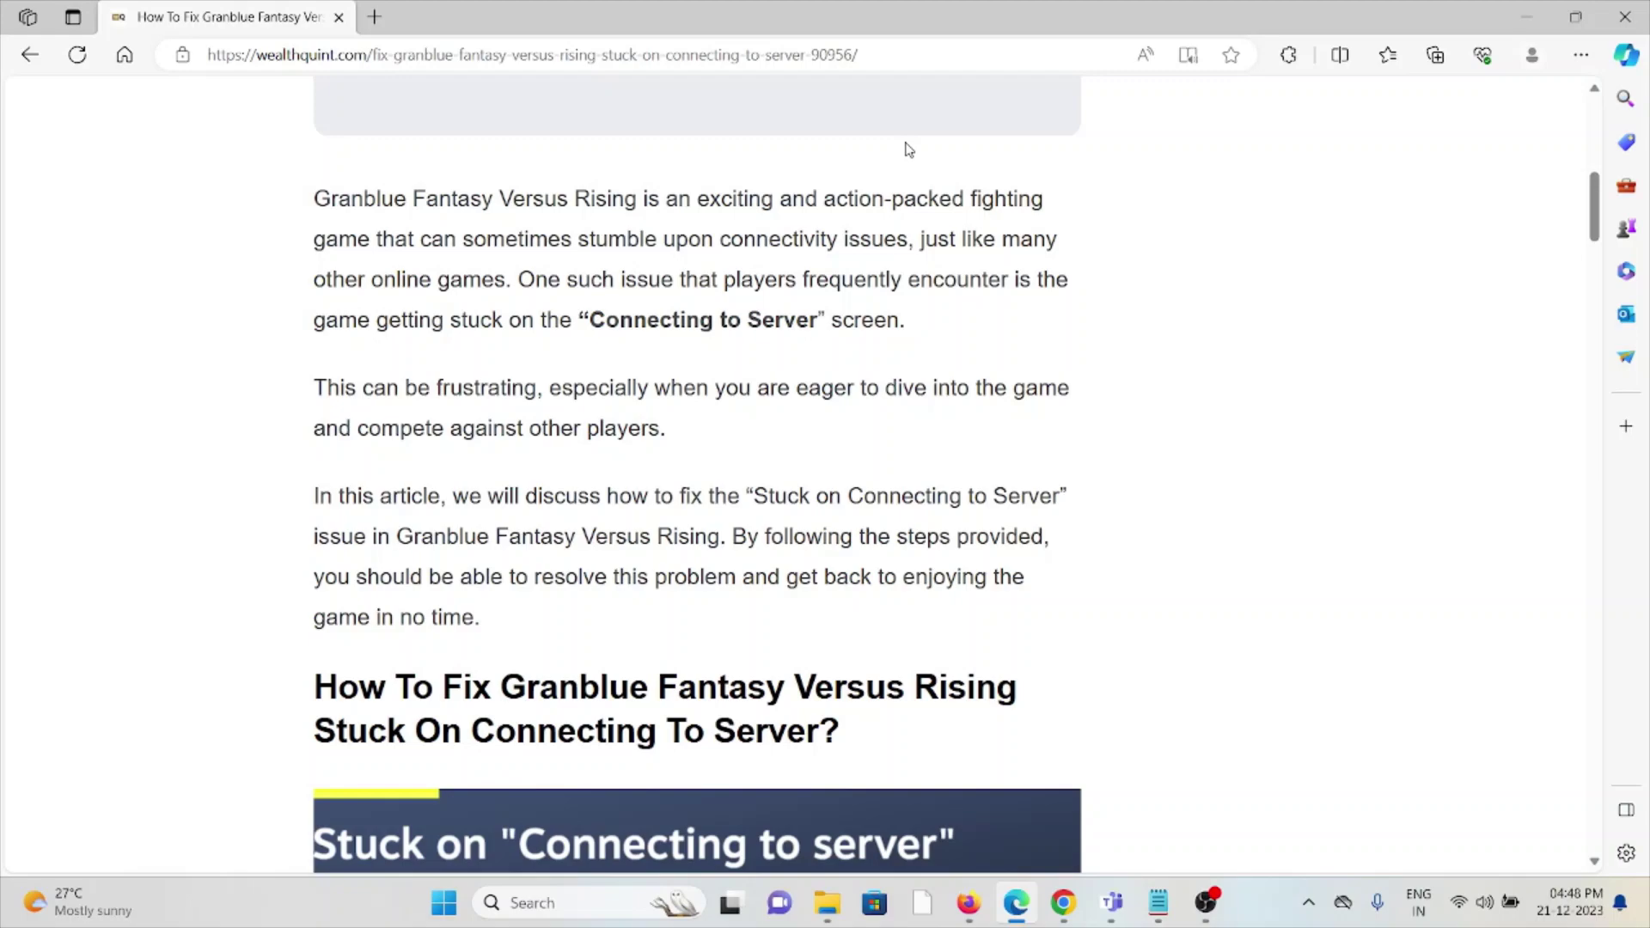
scroll(928, 262, "down", 3)
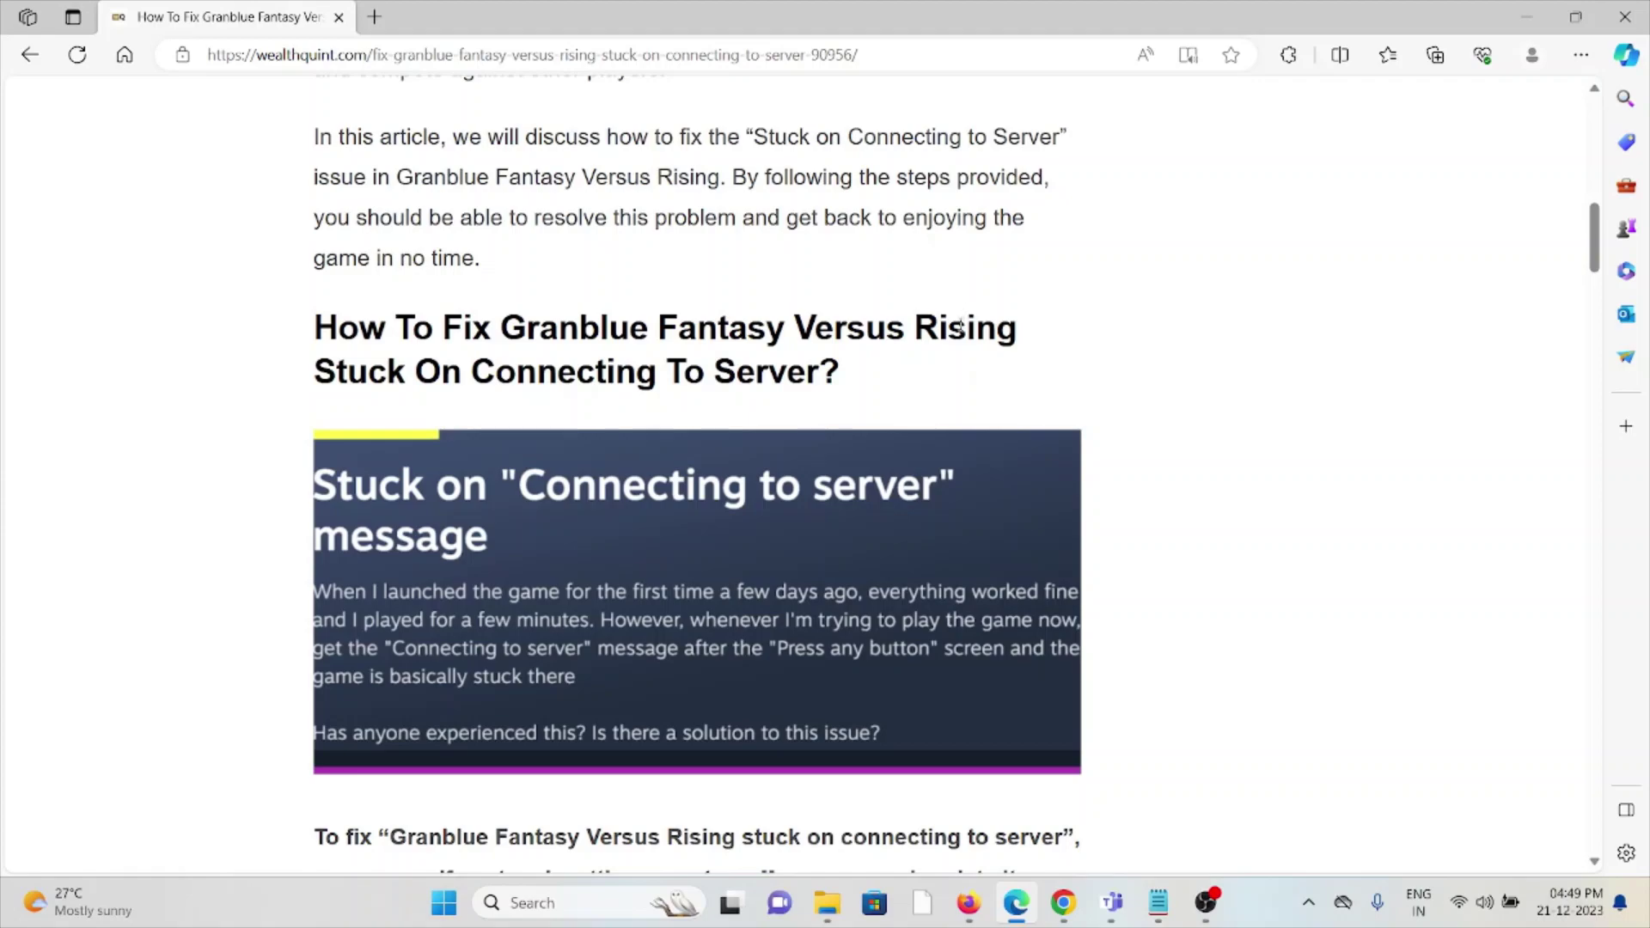
scroll(968, 361, "down", 3)
scroll(967, 364, "down", 3)
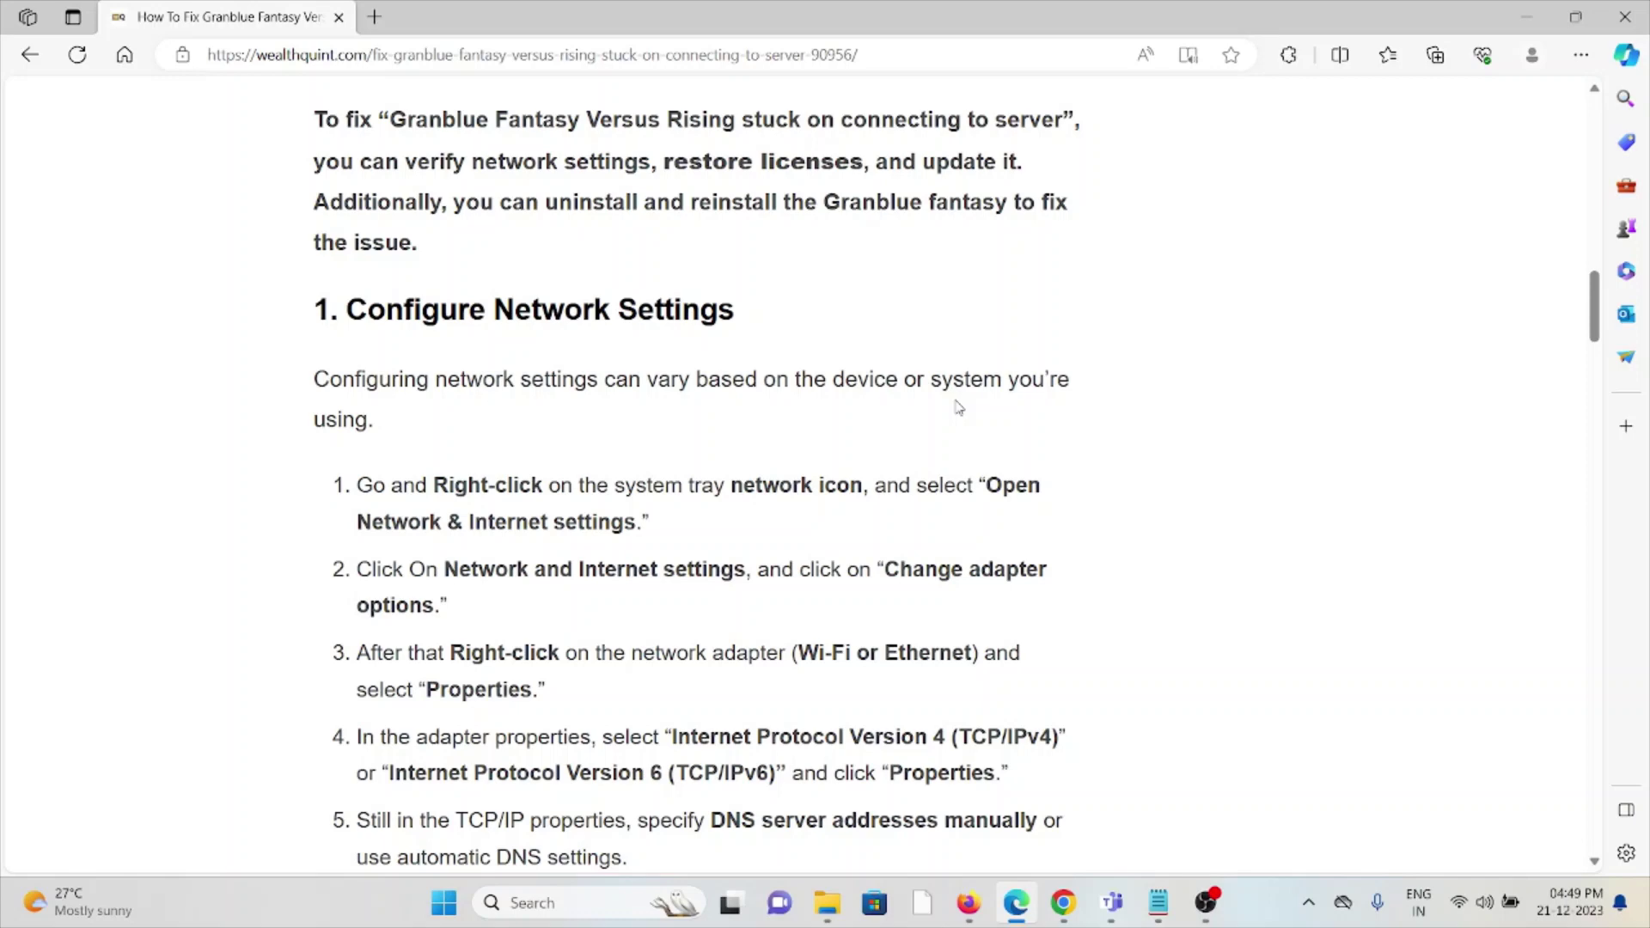
scroll(933, 501, "down", 1)
scroll(933, 500, "down", 1)
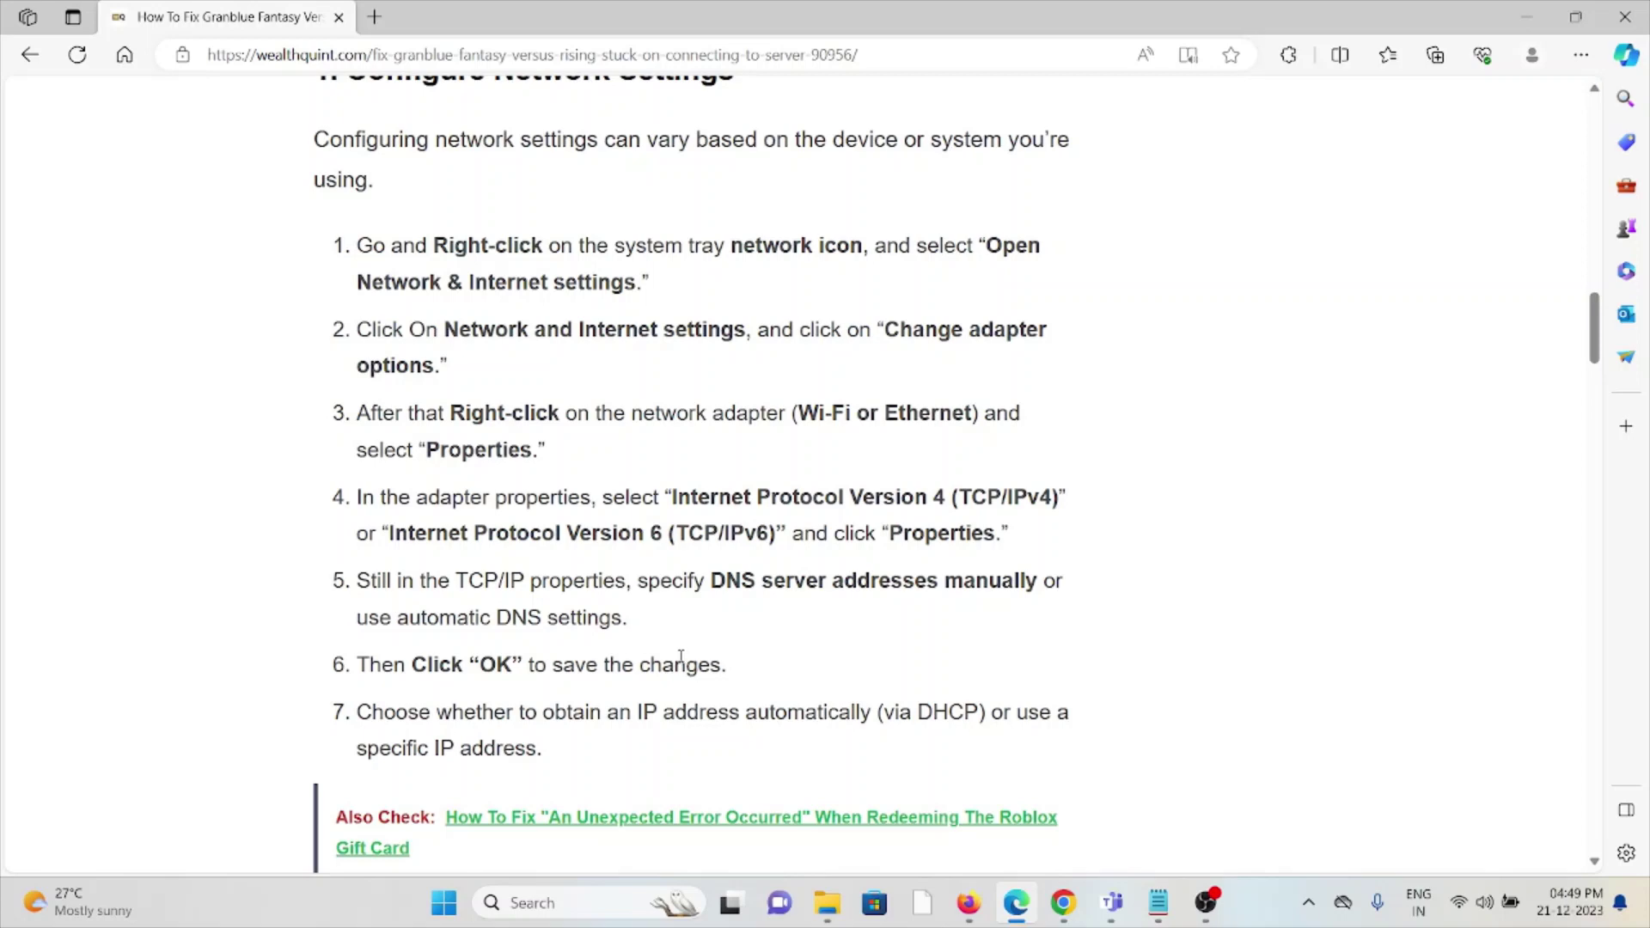
scroll(742, 531, "down", 1)
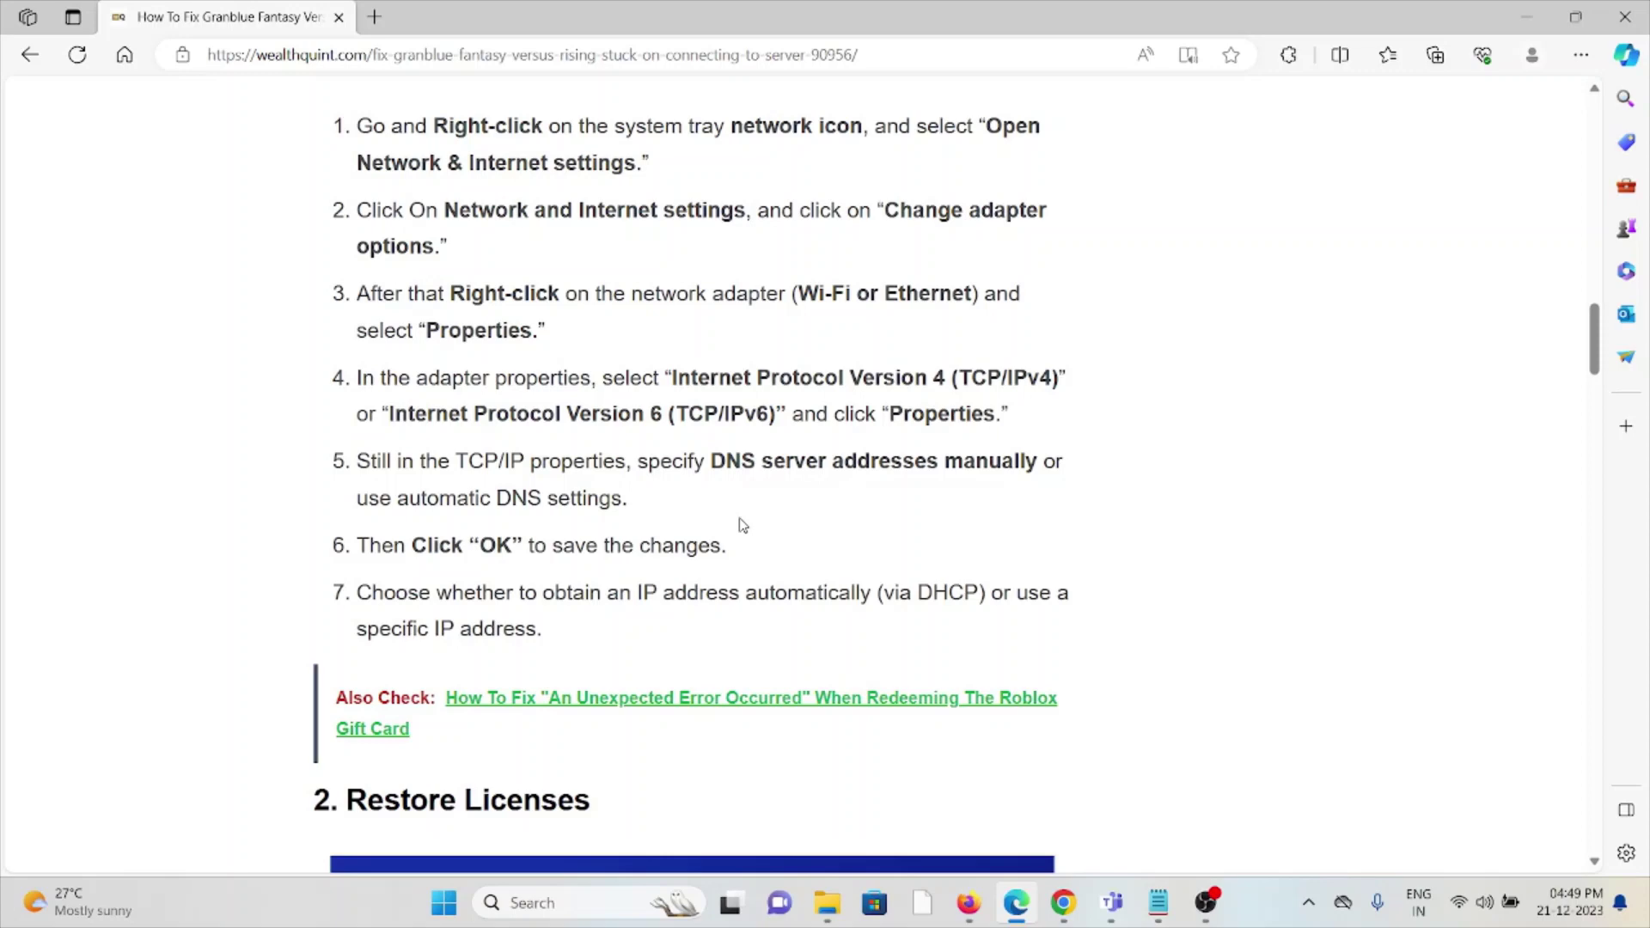
scroll(741, 525, "down", 1)
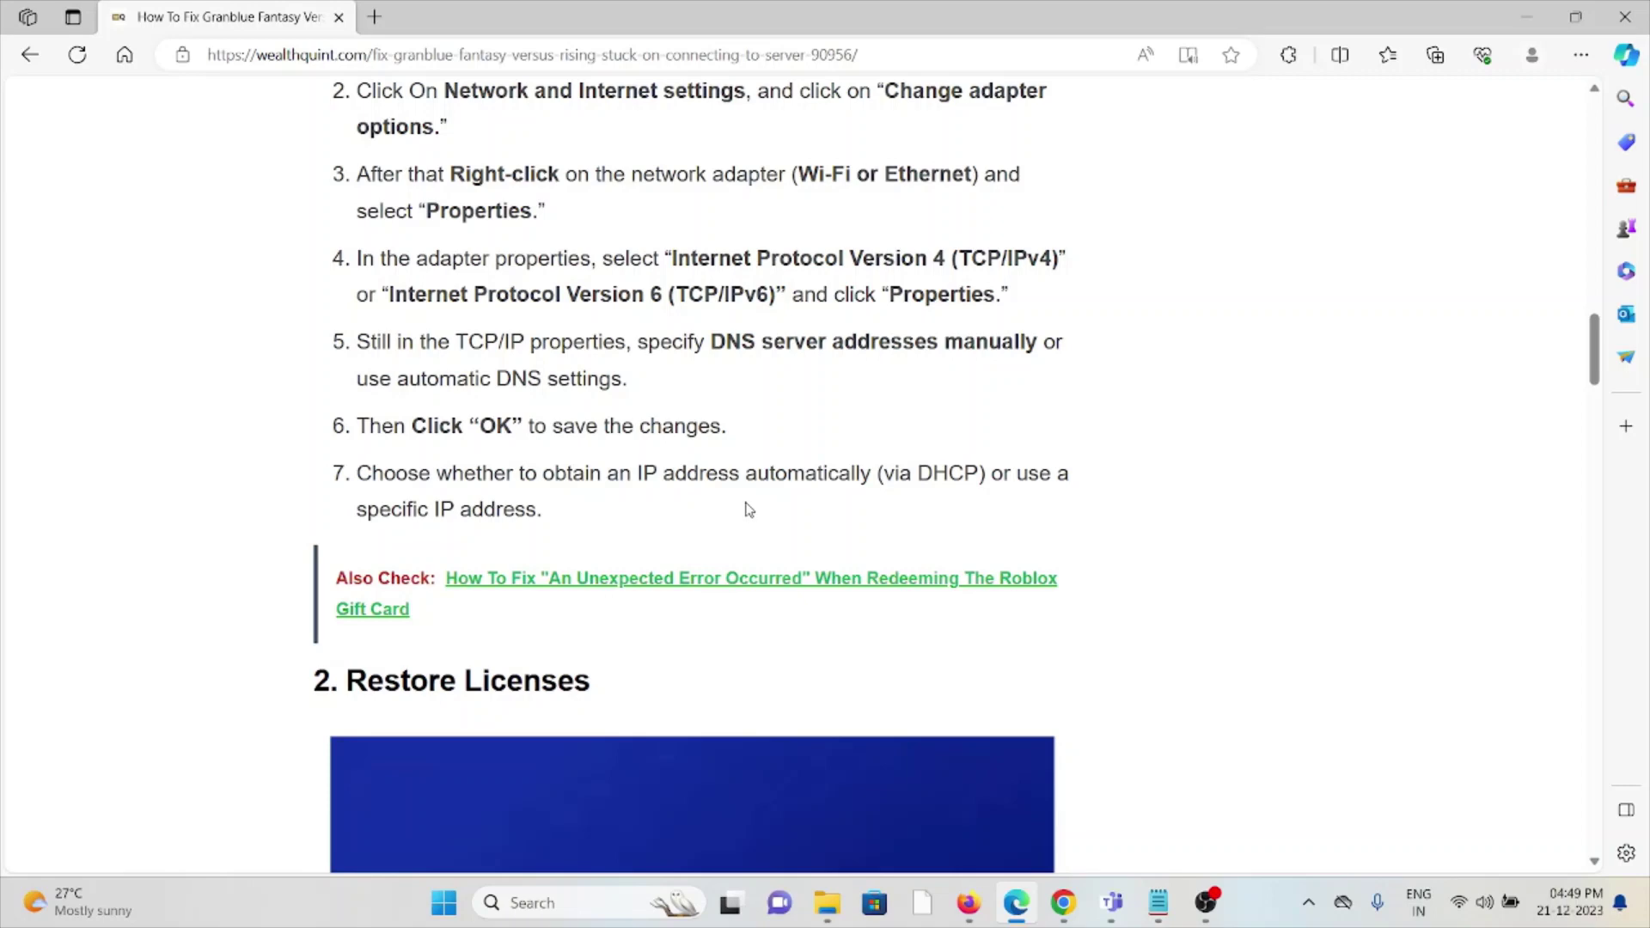
scroll(745, 510, "down", 3)
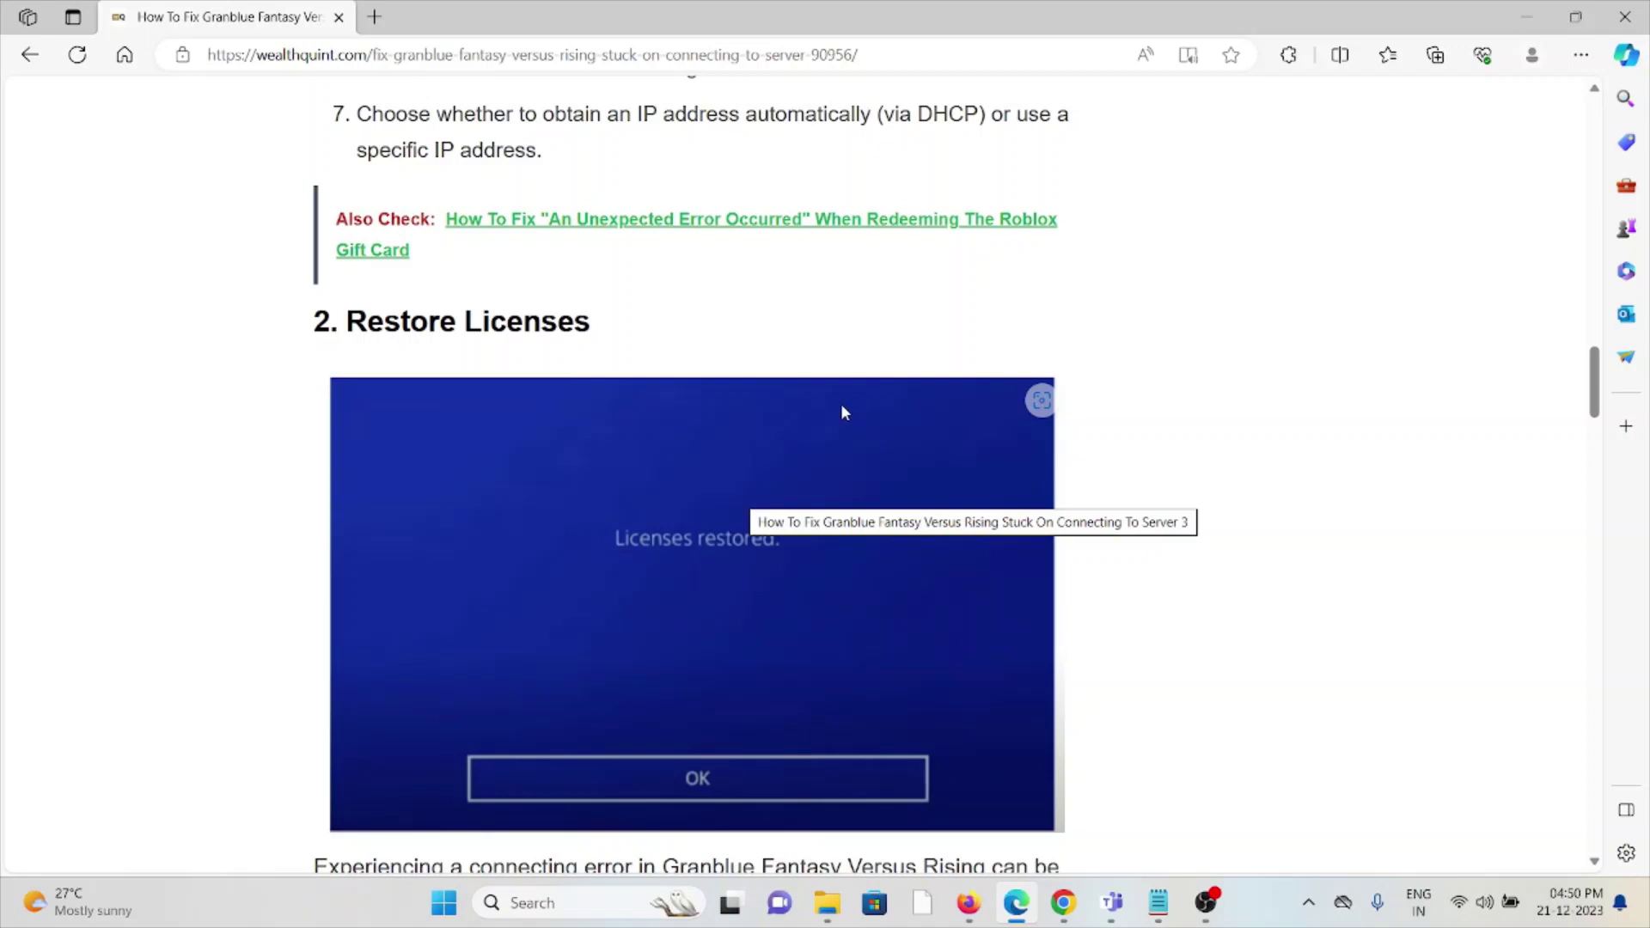
scroll(877, 347, "down", 2)
scroll(871, 343, "down", 2)
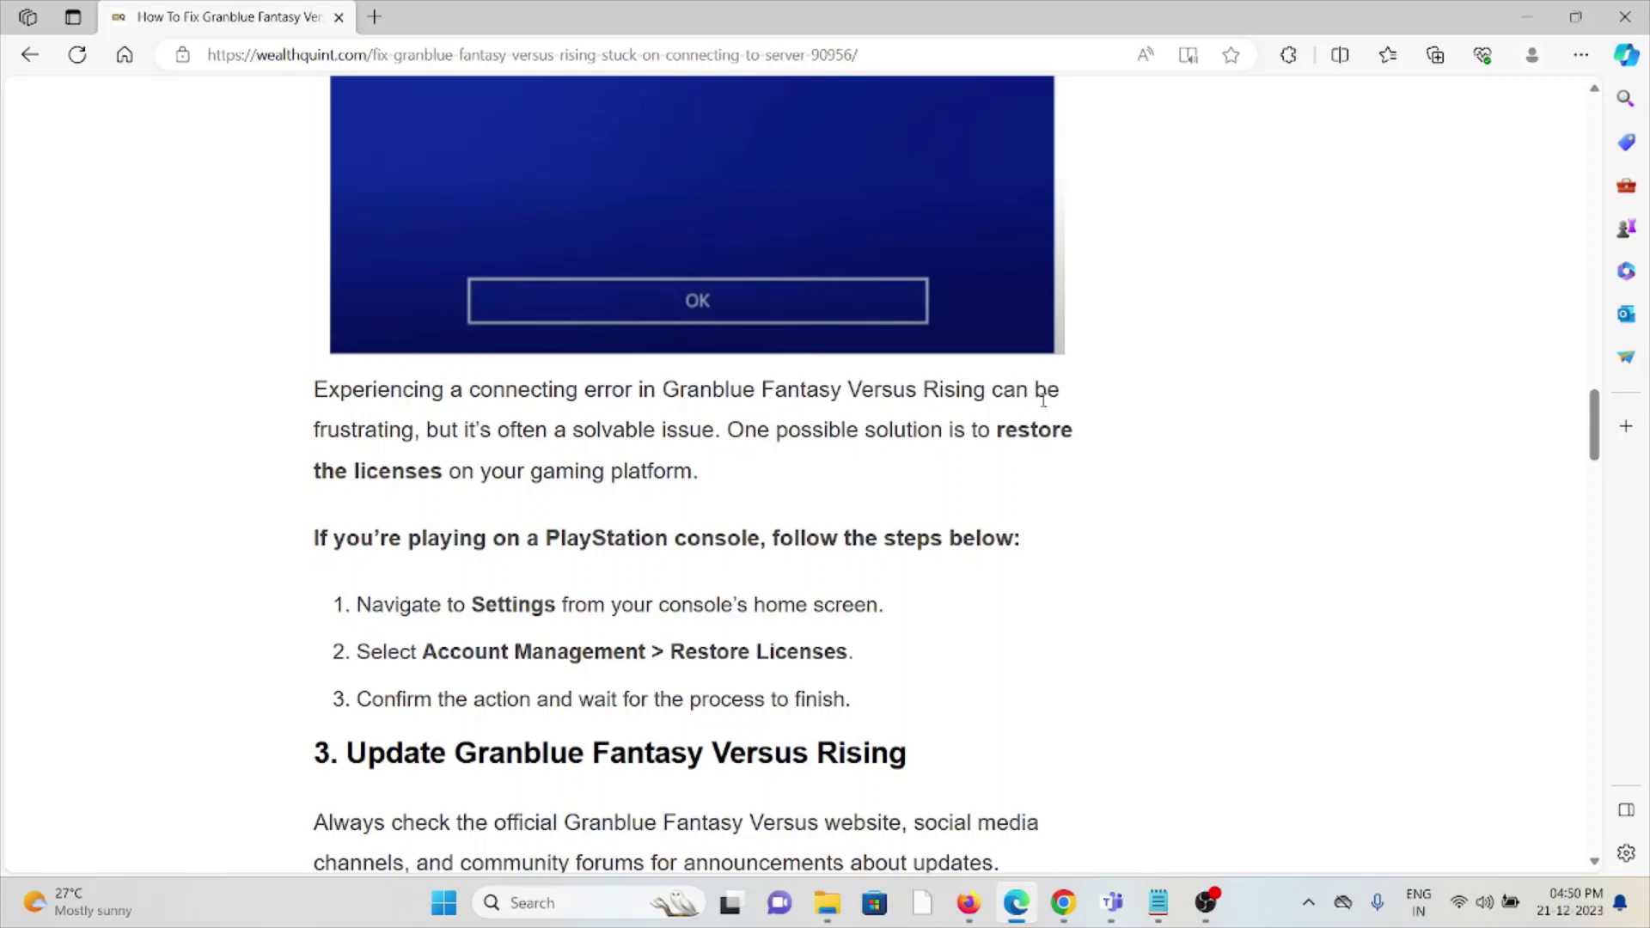
scroll(1078, 505, "down", 1)
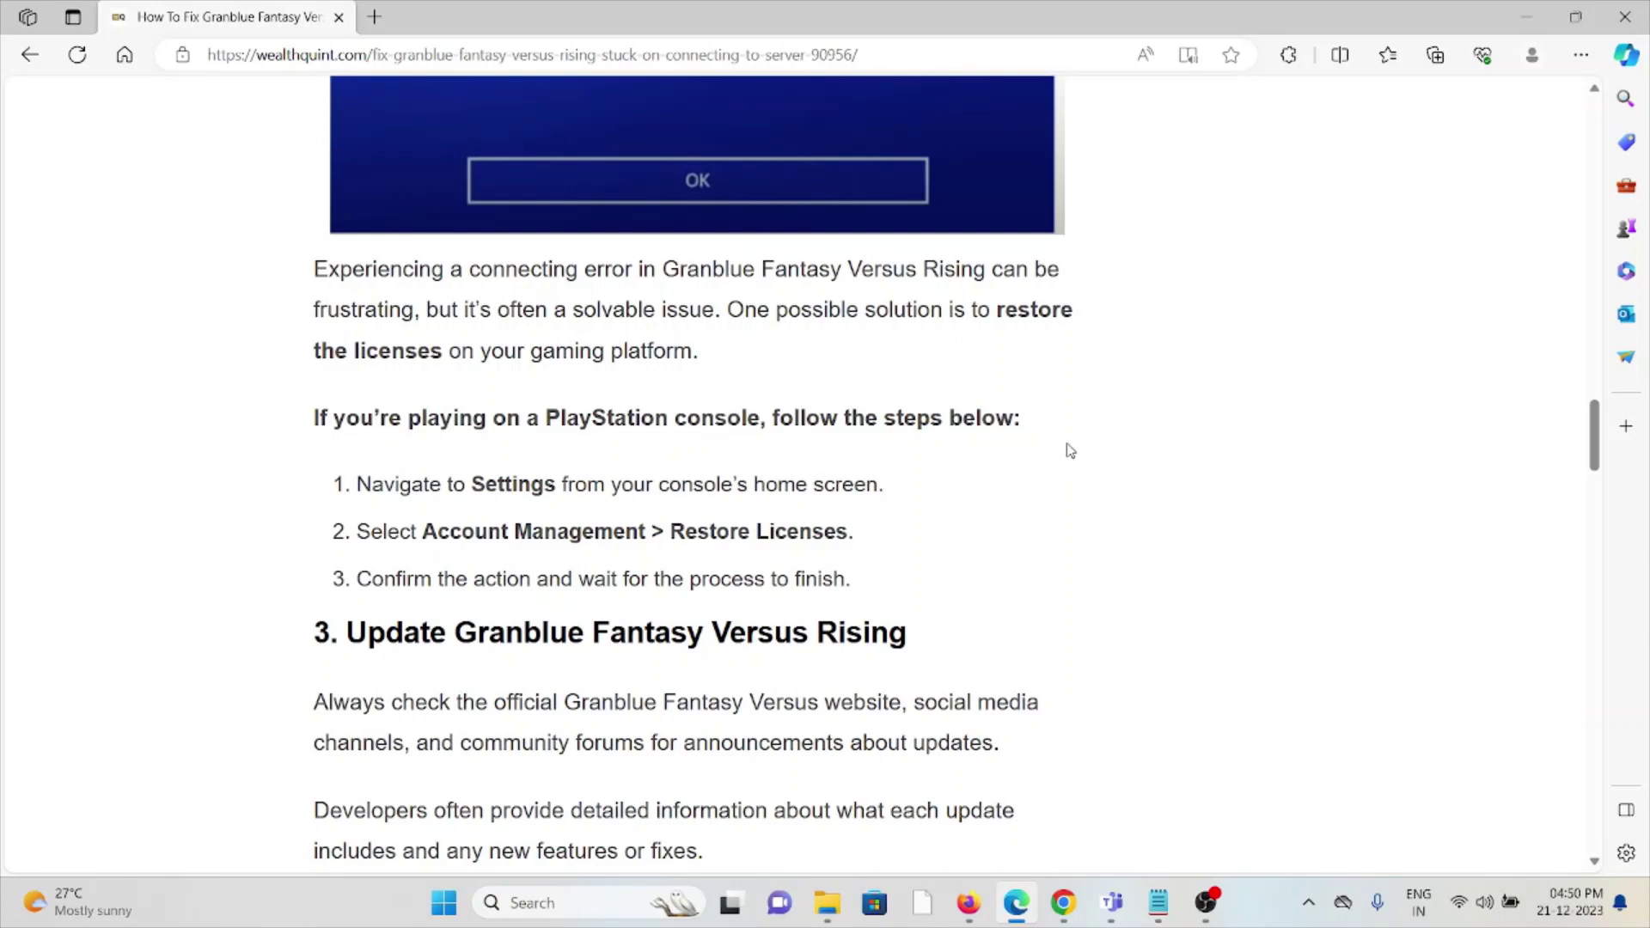
scroll(1068, 439, "down", 3)
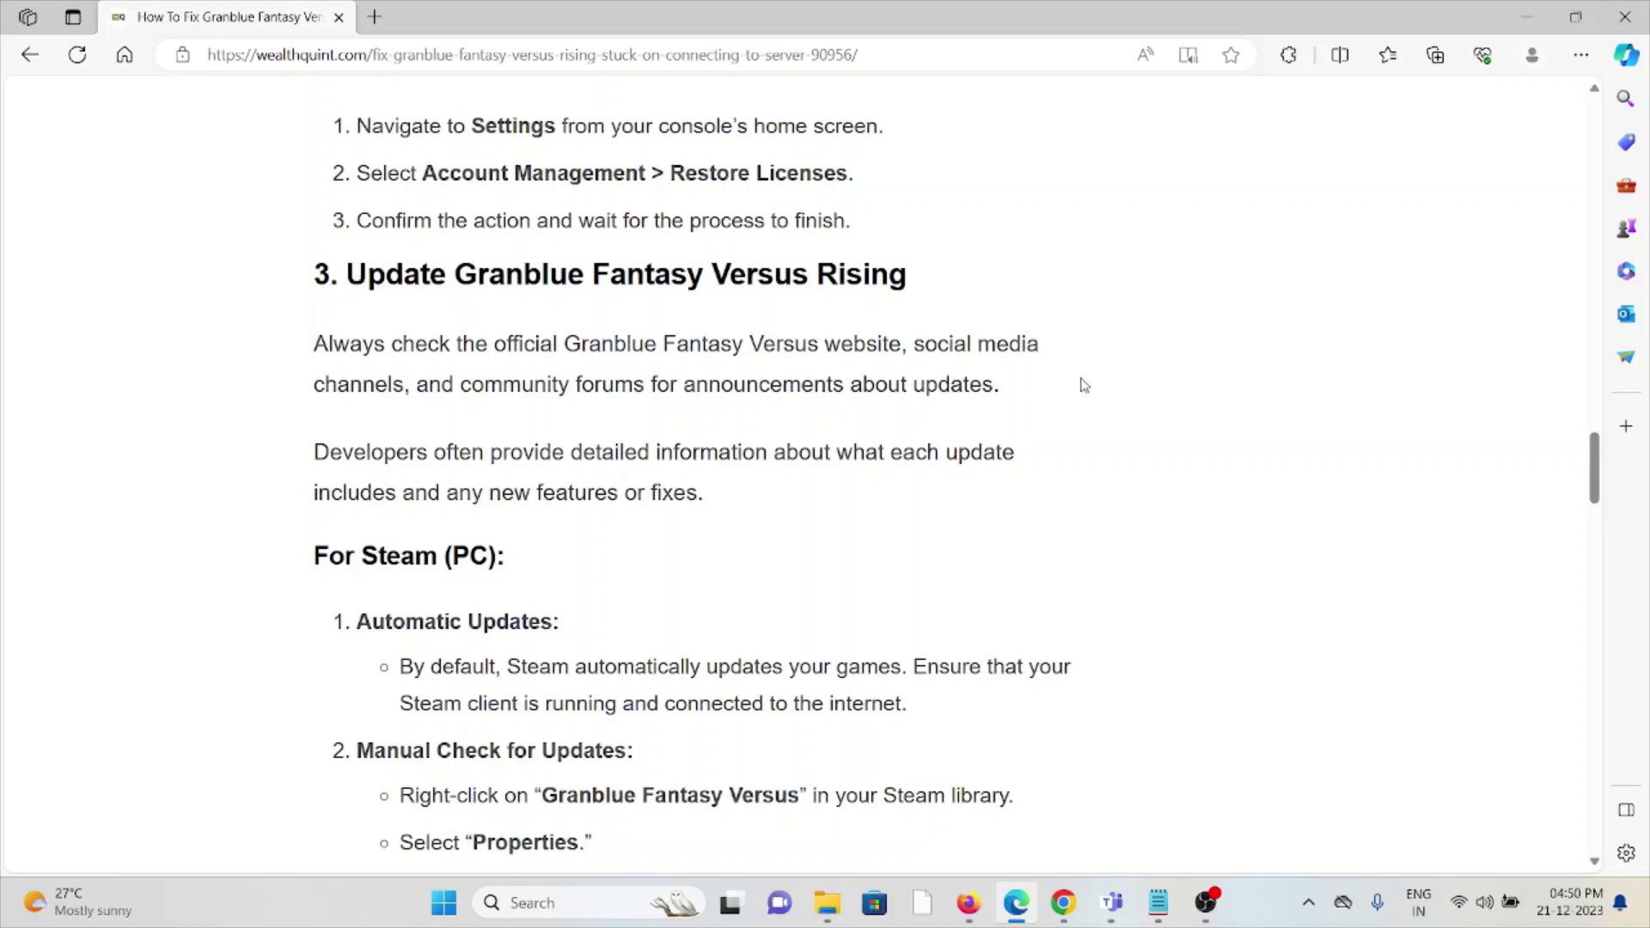
scroll(1082, 384, "down", 1)
scroll(1083, 384, "down", 1)
scroll(1083, 385, "down", 1)
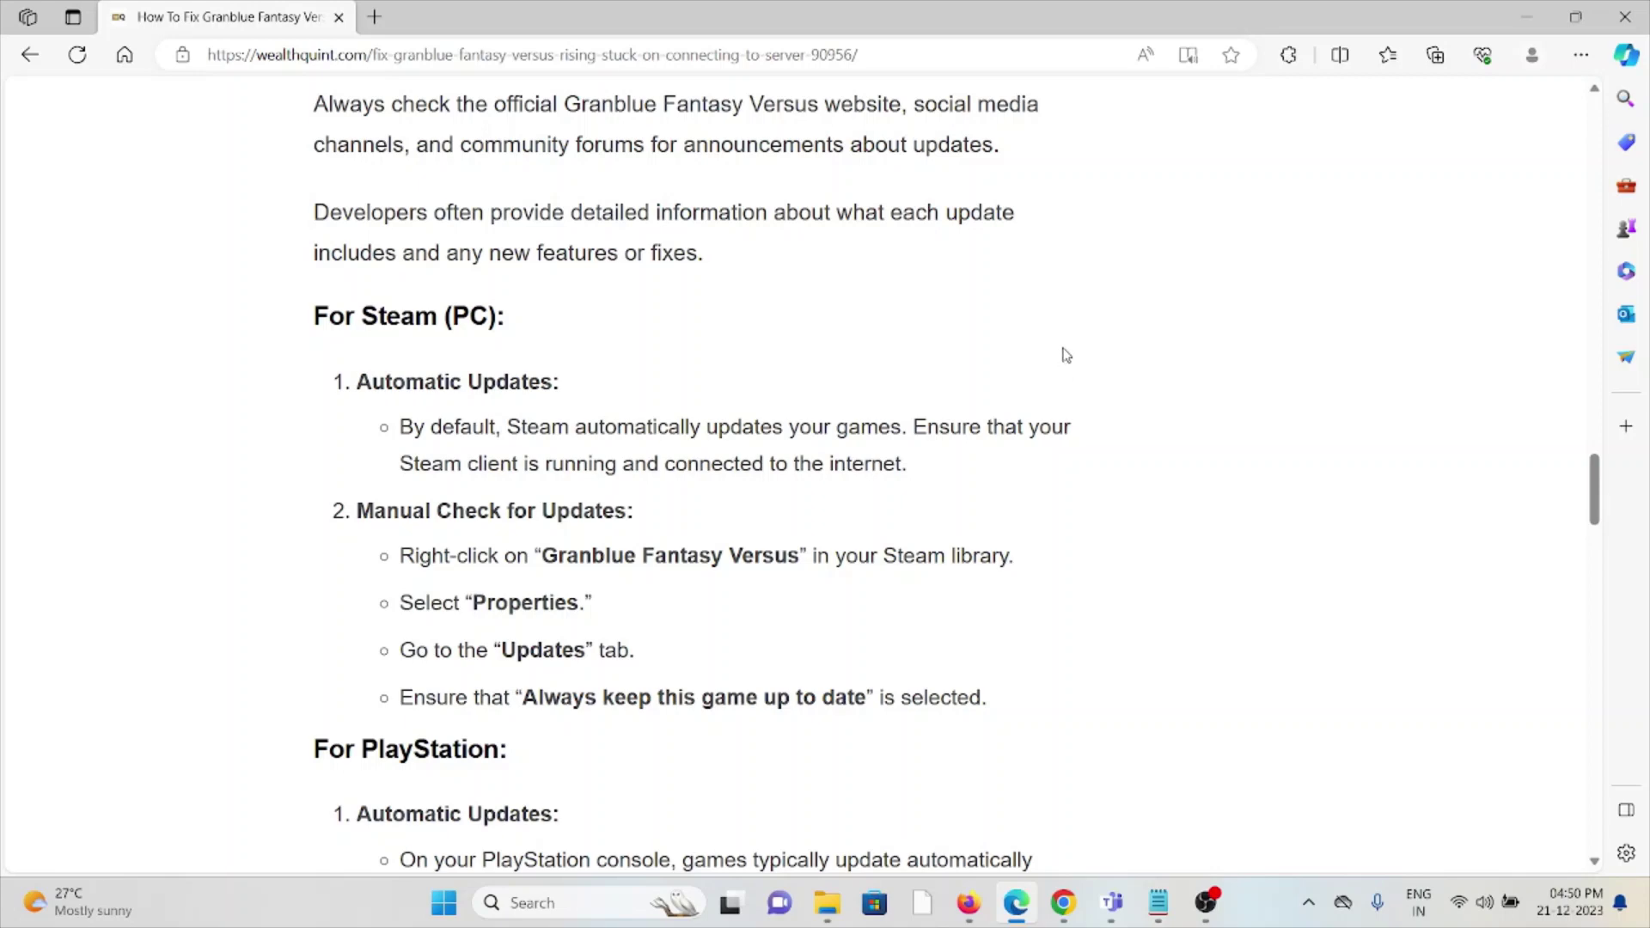
scroll(1064, 354, "down", 2)
scroll(1064, 338, "down", 2)
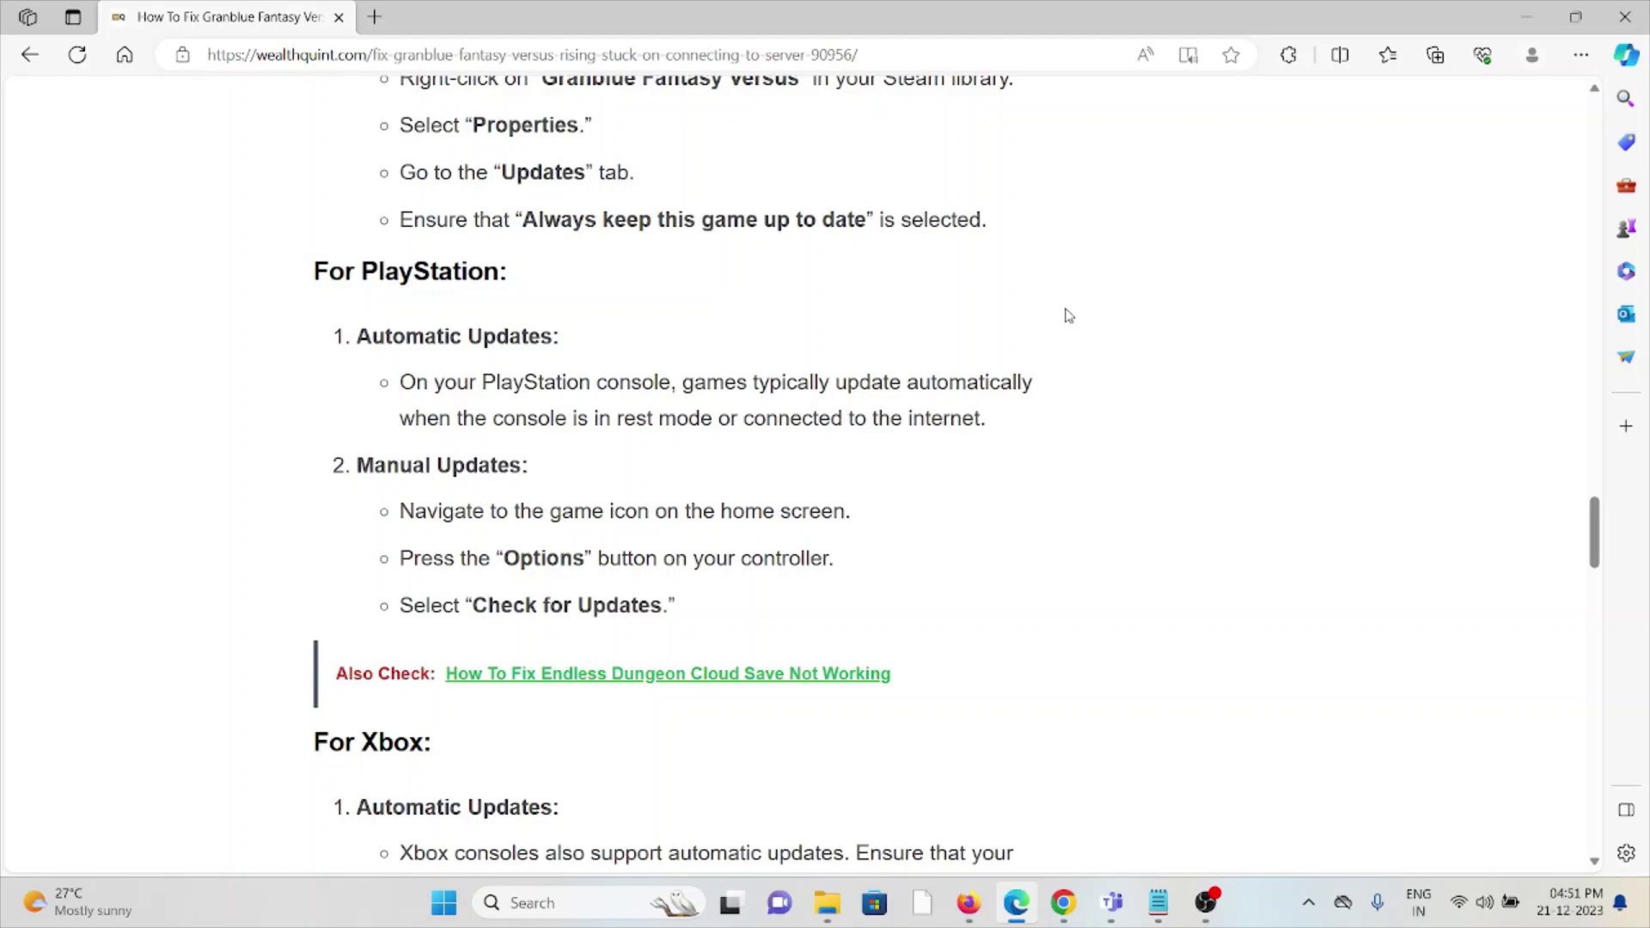
scroll(1064, 314, "down", 2)
scroll(1066, 314, "down", 3)
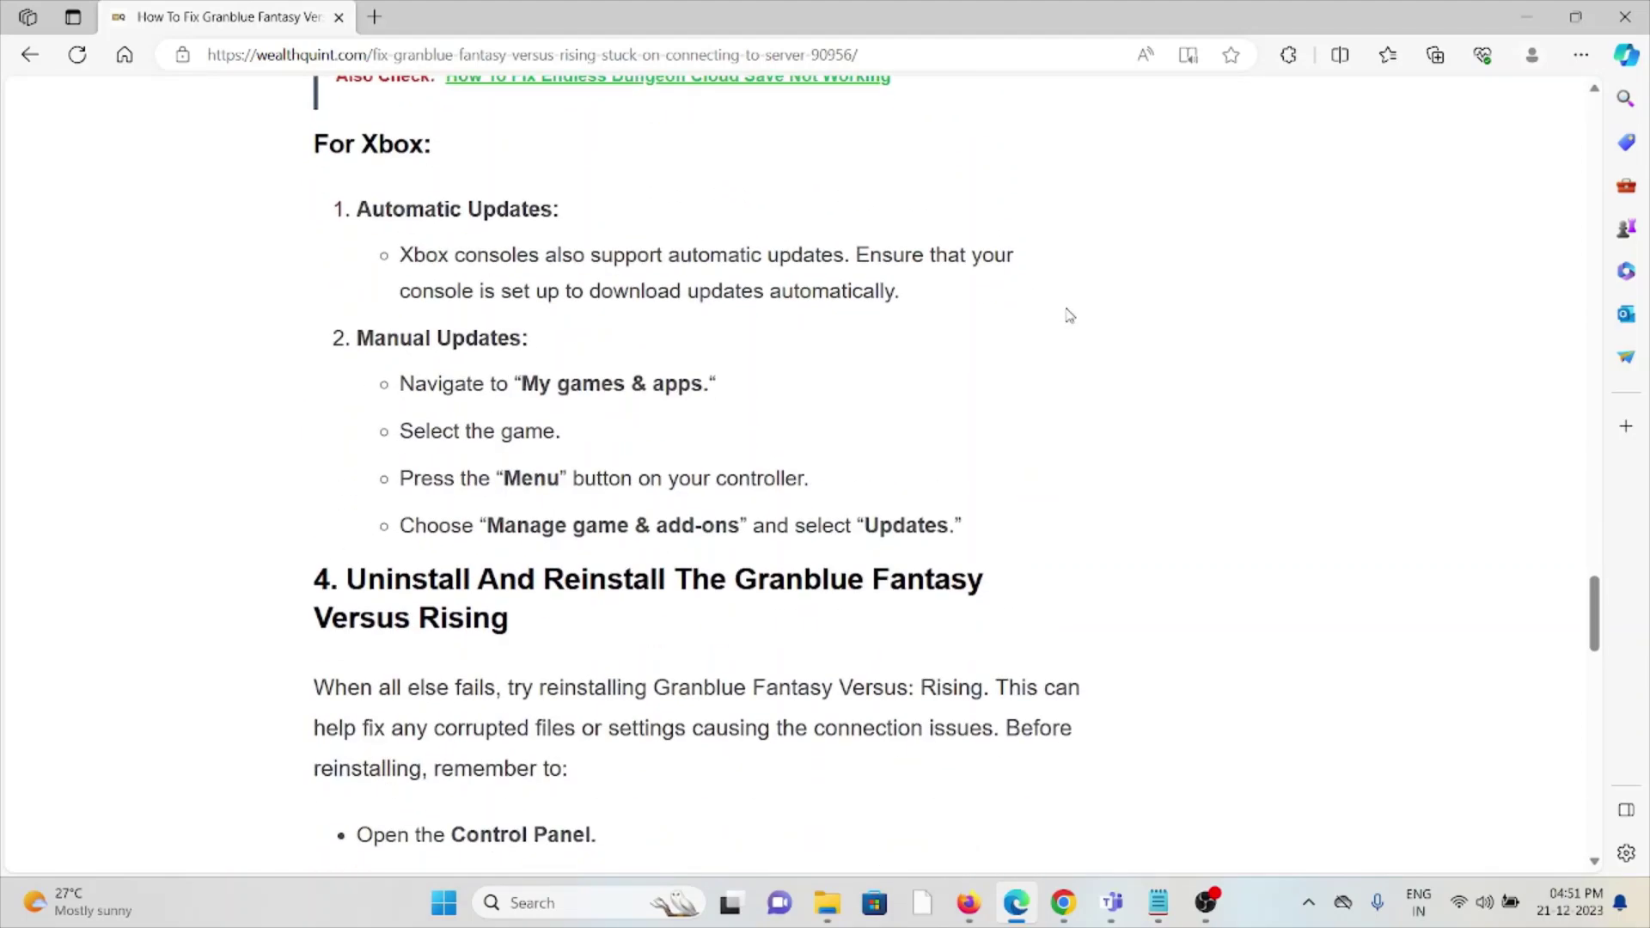
scroll(1065, 316, "up", 5)
scroll(1066, 315, "up", 5)
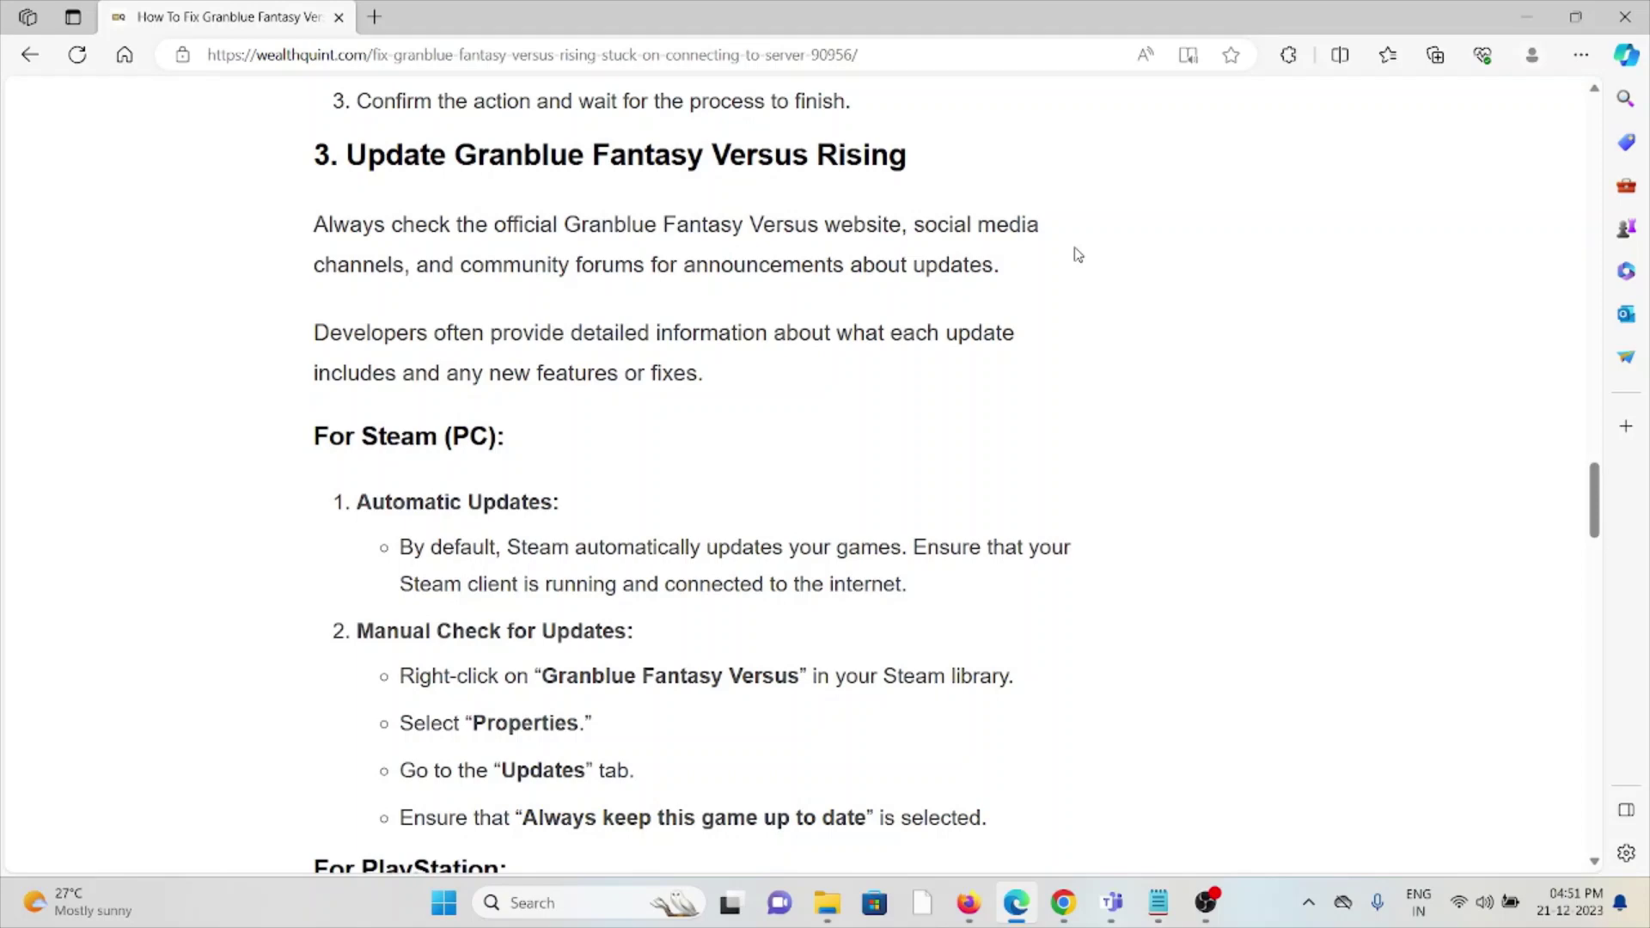
scroll(1076, 256, "down", 3)
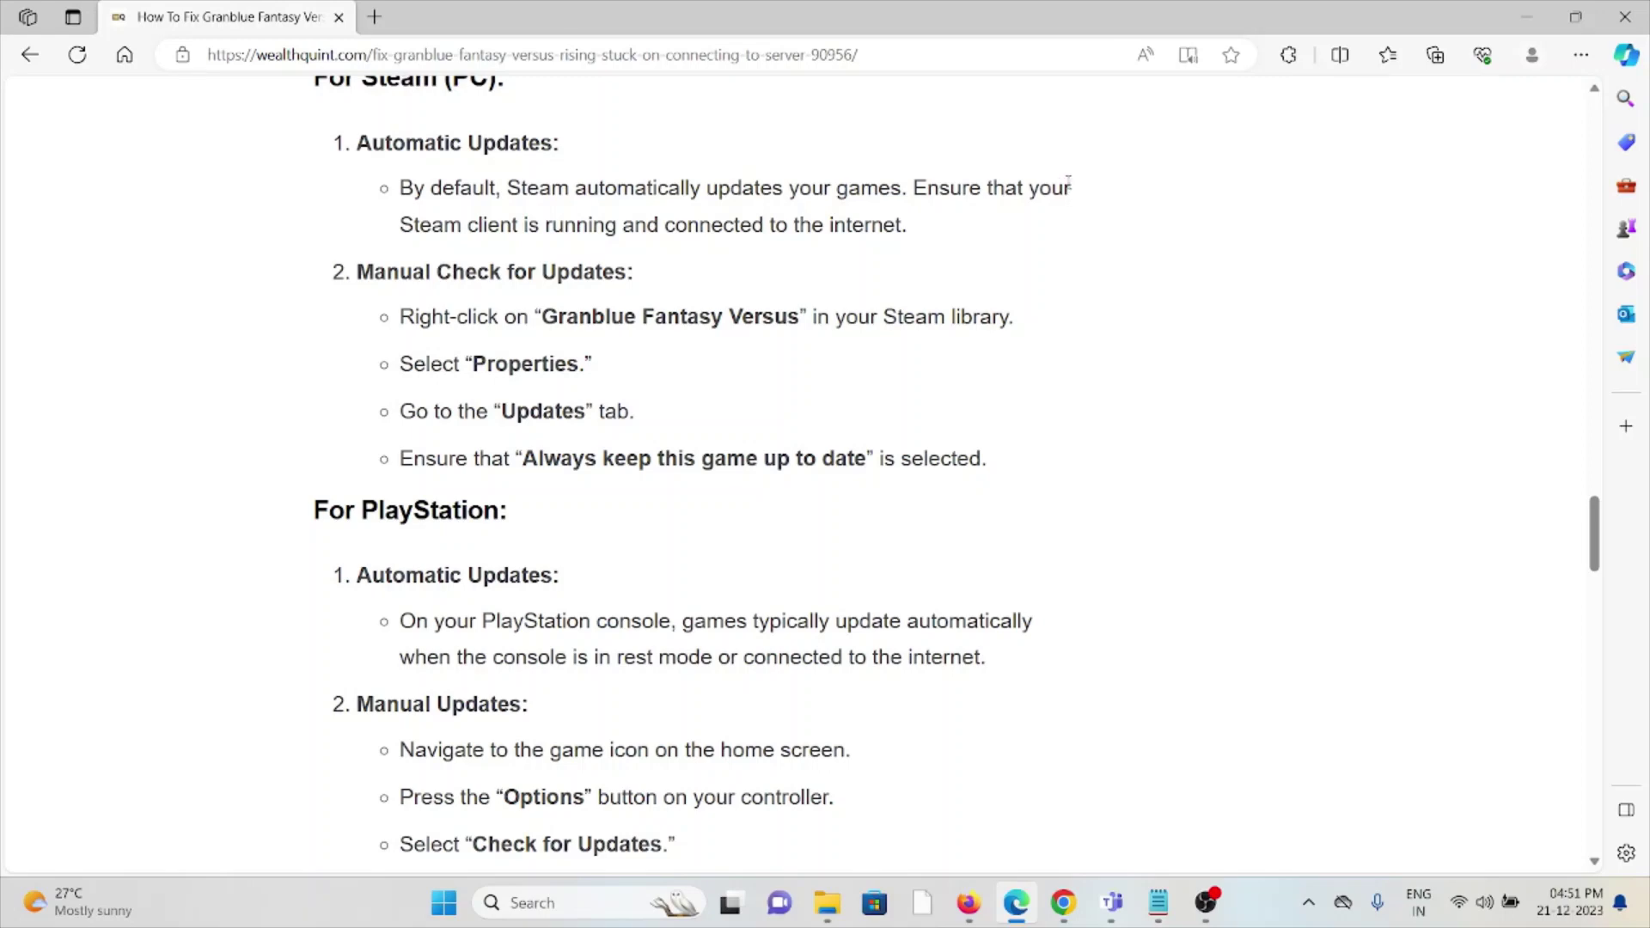
scroll(1069, 189, "down", 2)
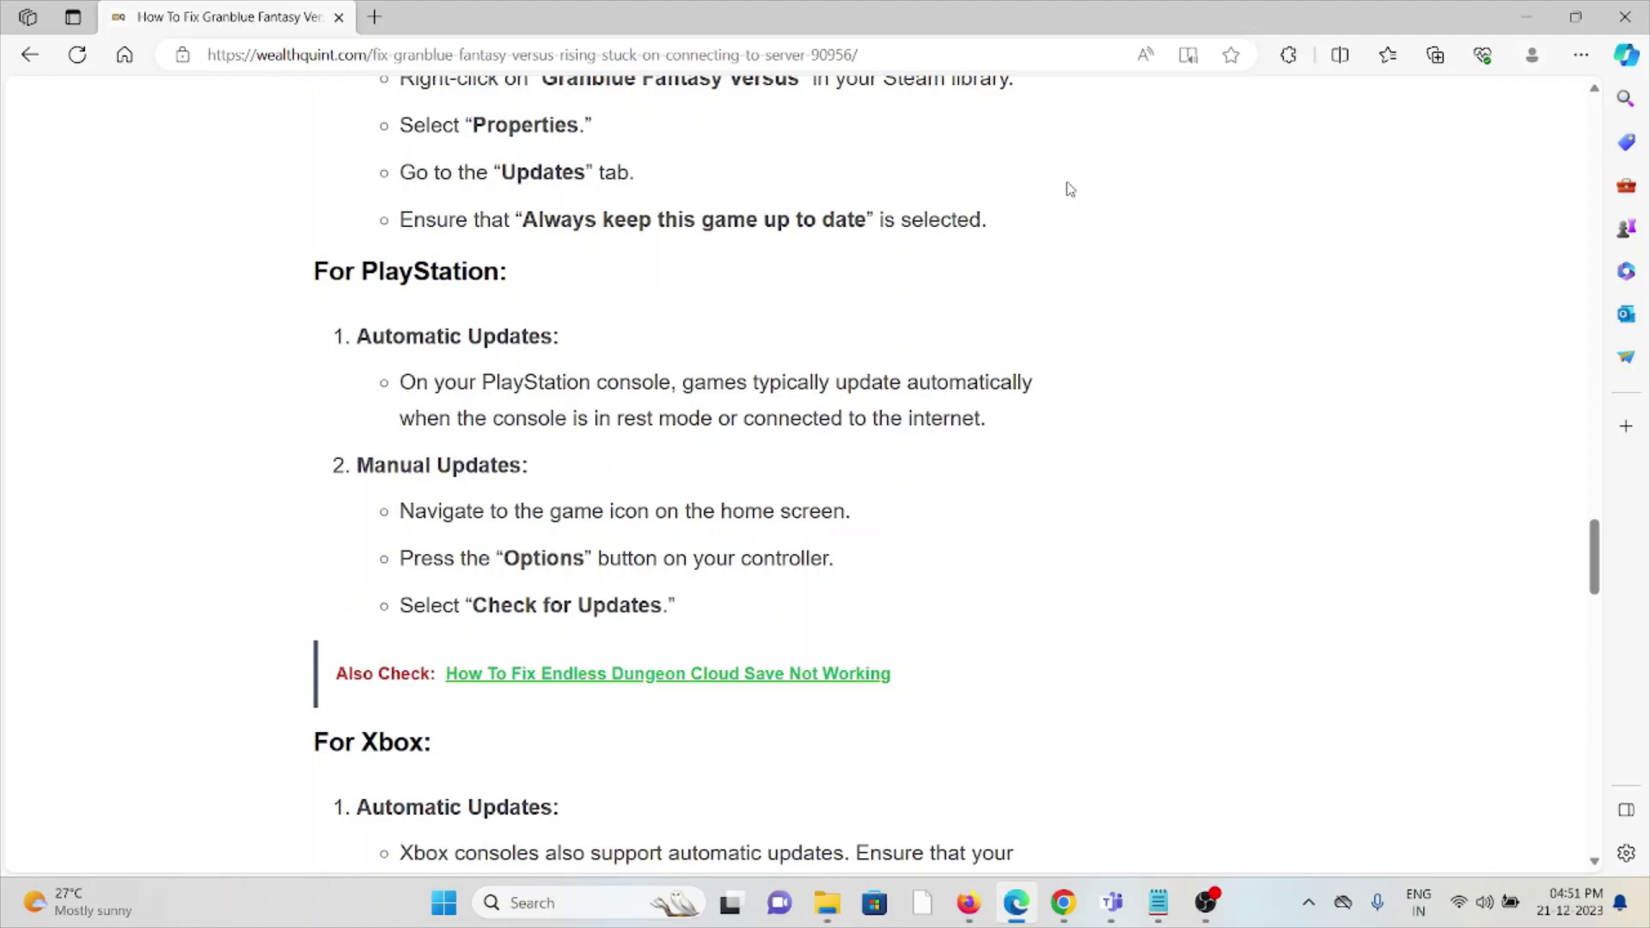
scroll(1068, 190, "down", 3)
scroll(1068, 191, "down", 3)
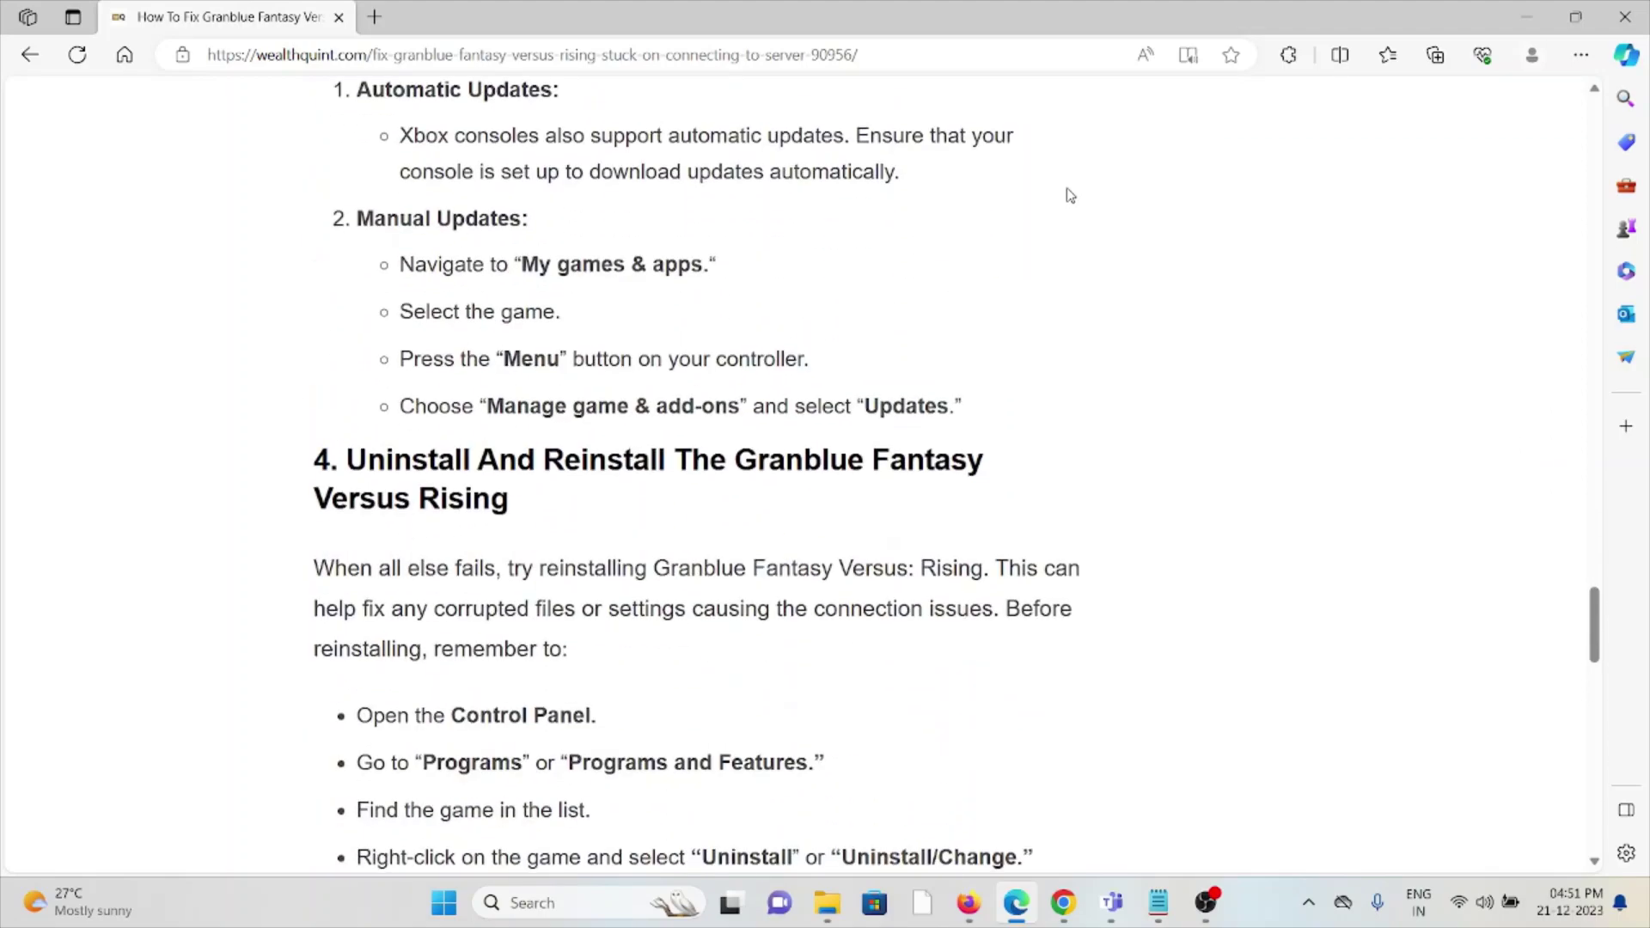
scroll(1067, 195, "down", 1)
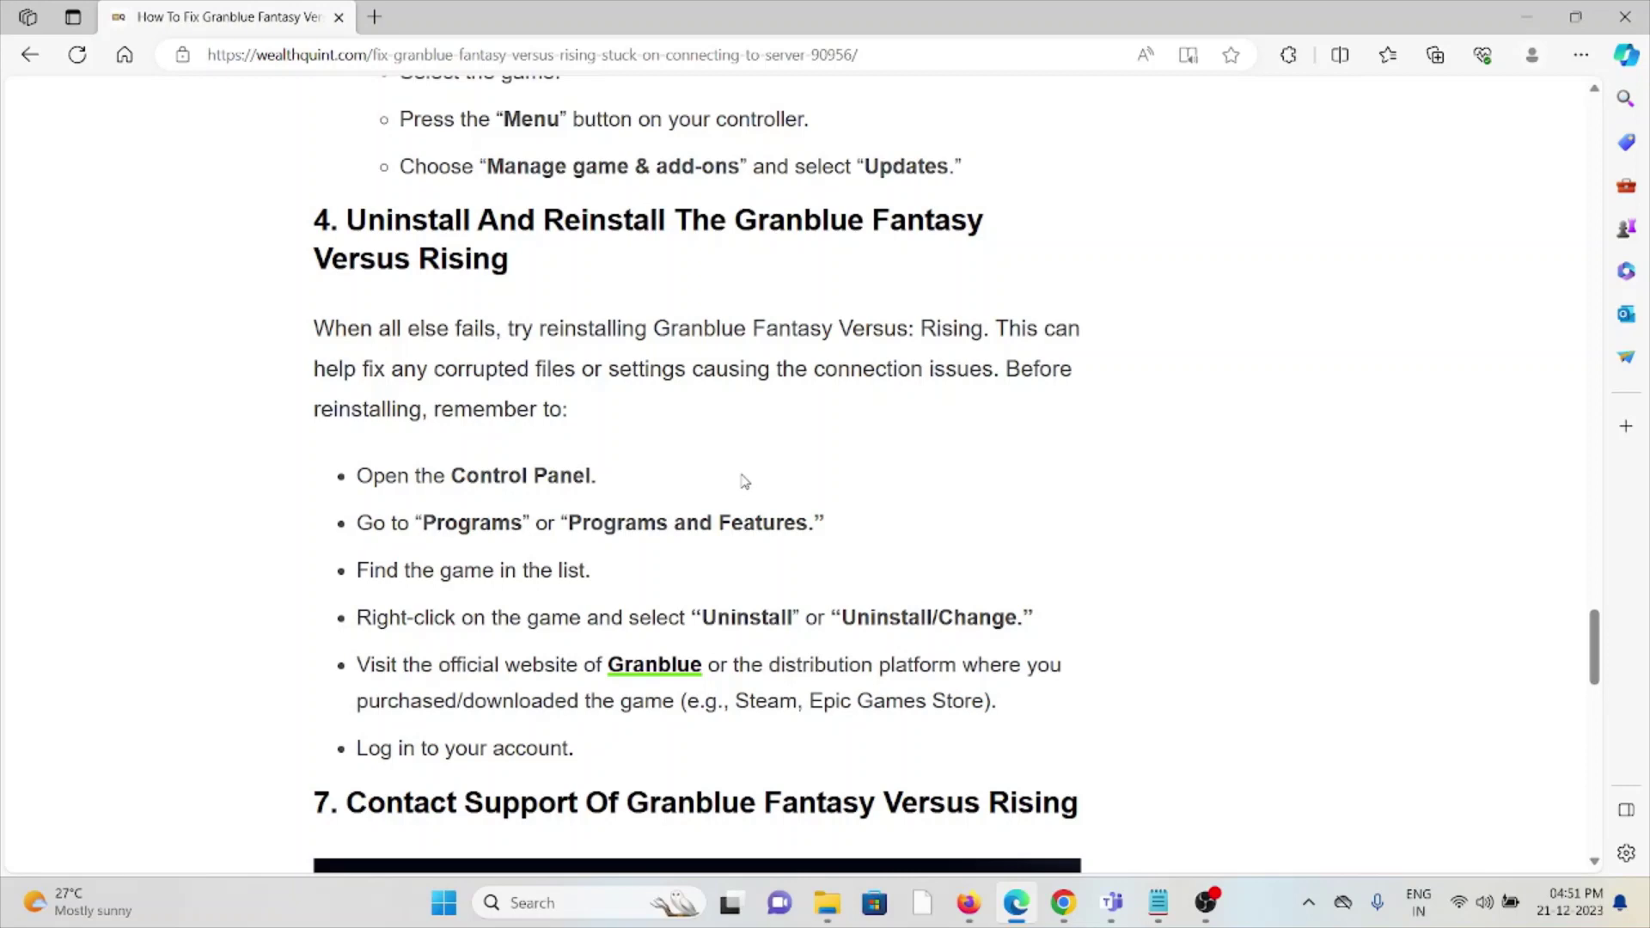
scroll(741, 481, "down", 1)
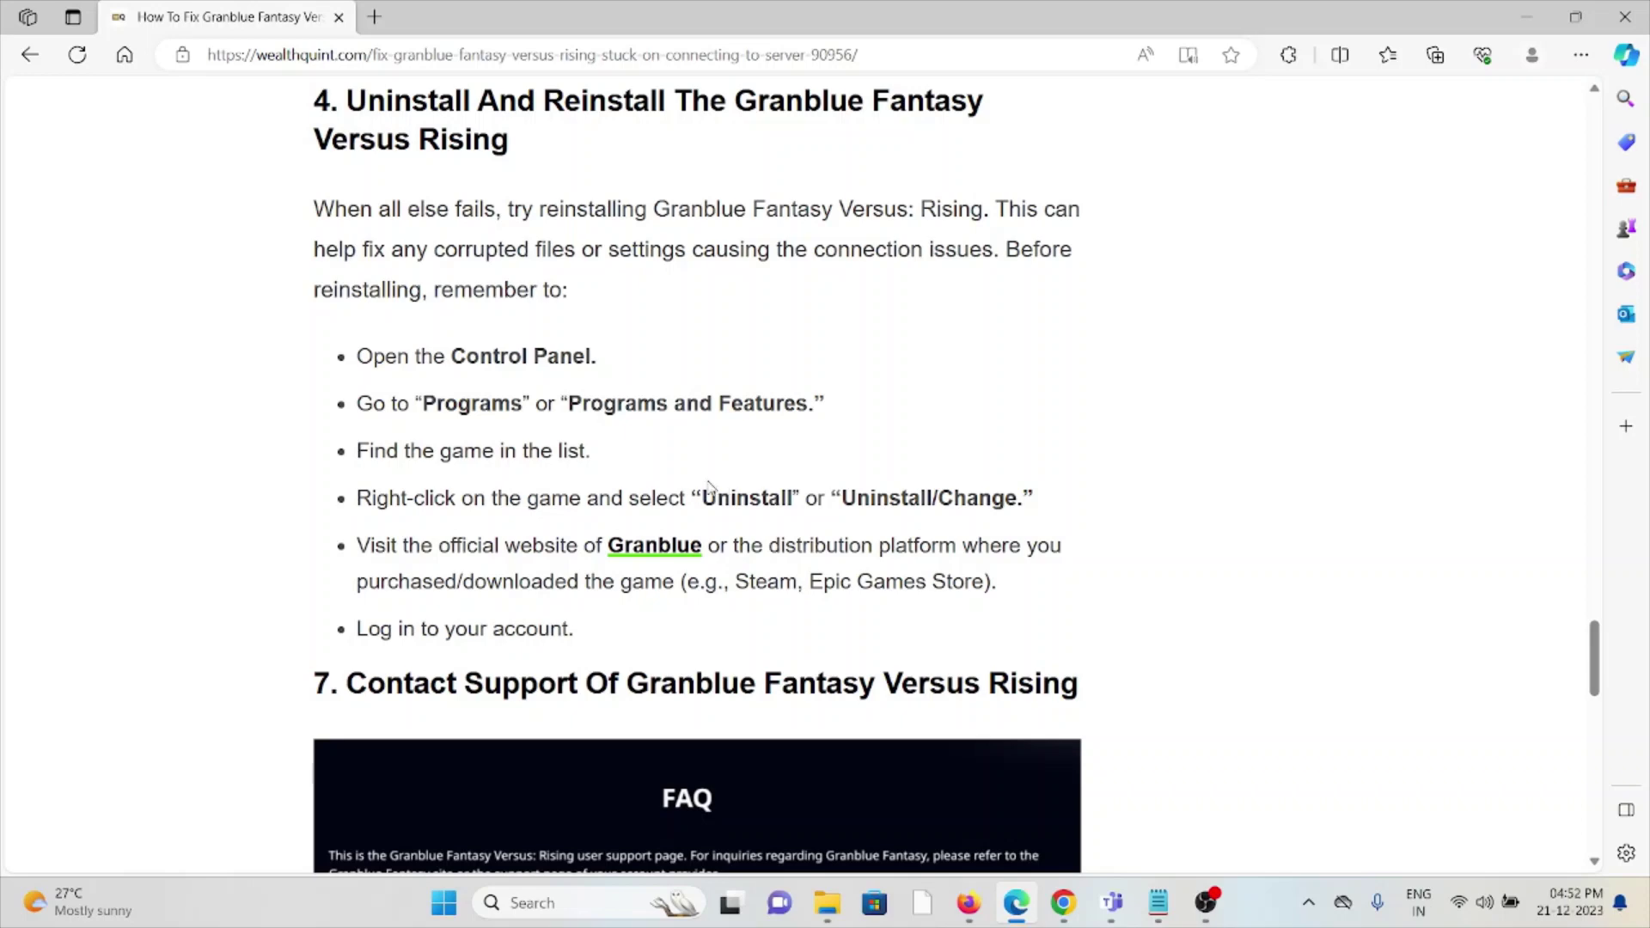
scroll(696, 477, "down", 3)
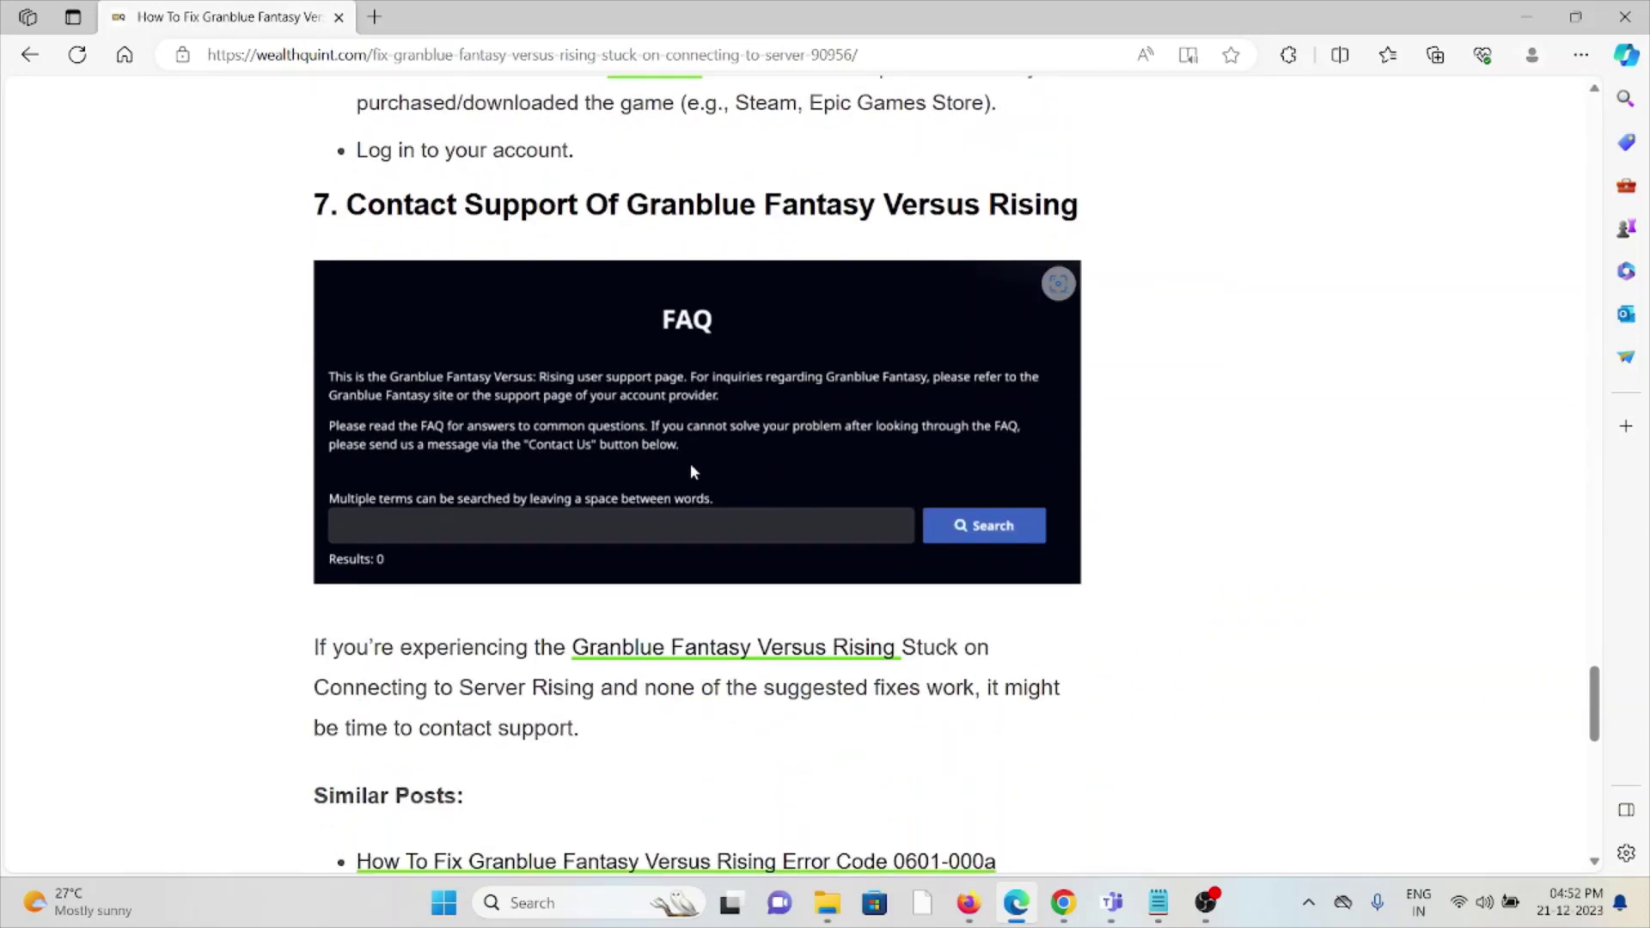